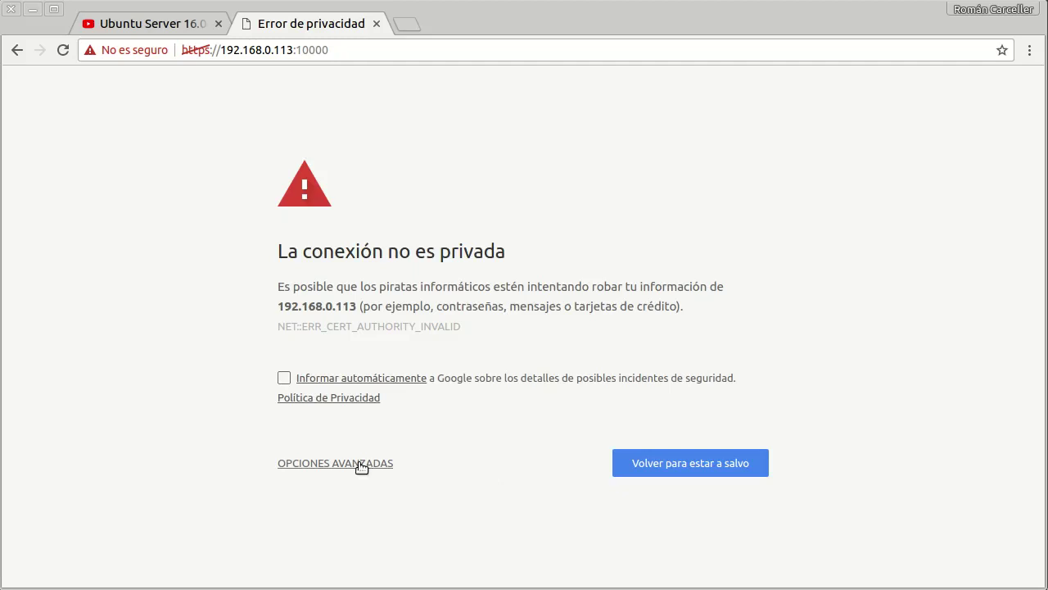
# Step: Bypass the certificate warning to reach the Webmin site at 192.168.0.113
pyautogui.click(361, 466)
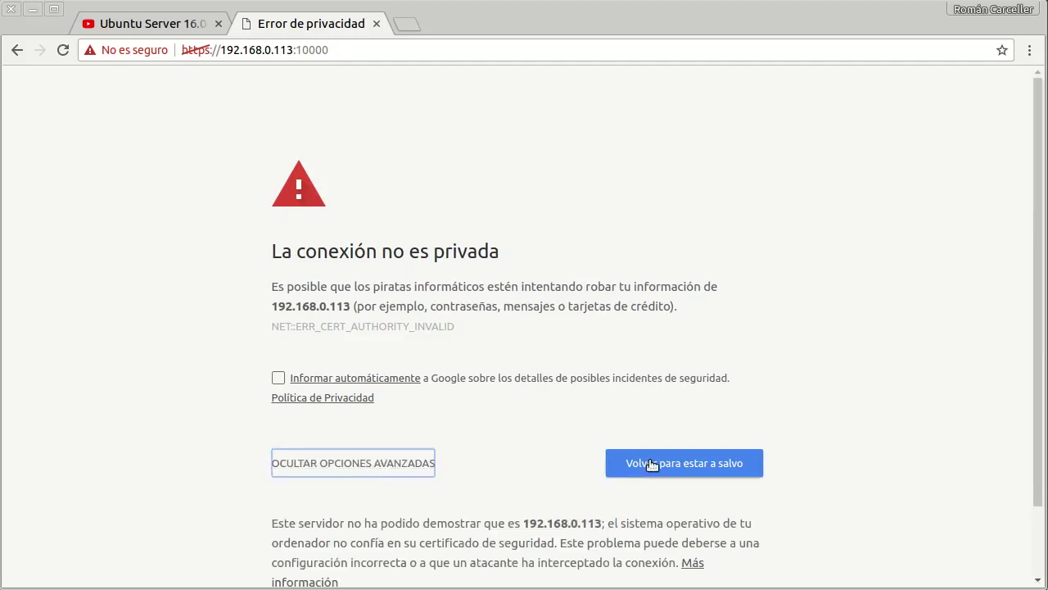
pyautogui.scroll(-2, 542, 456)
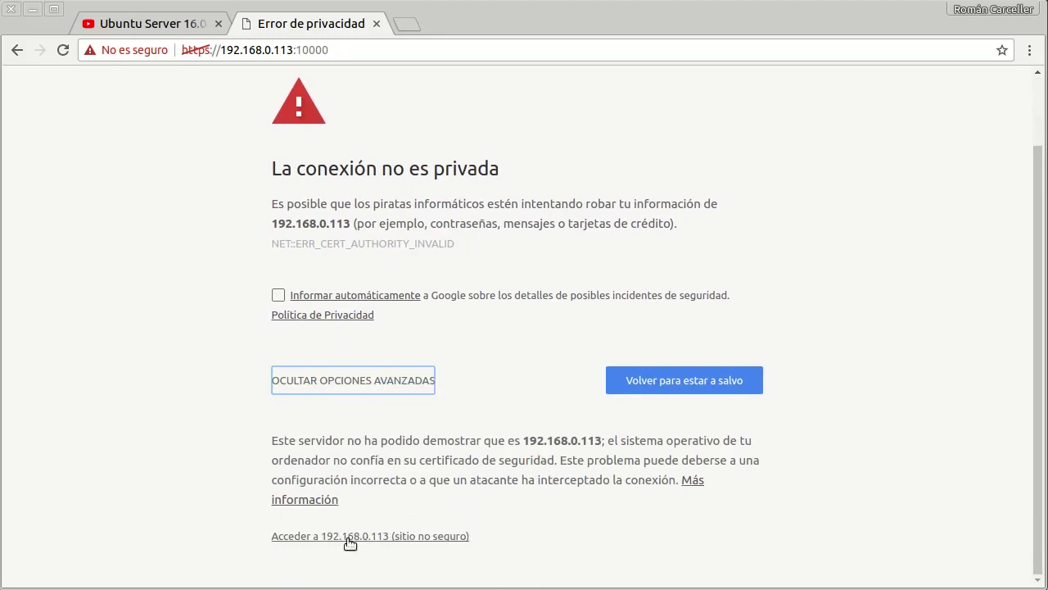
pyautogui.click(414, 538)
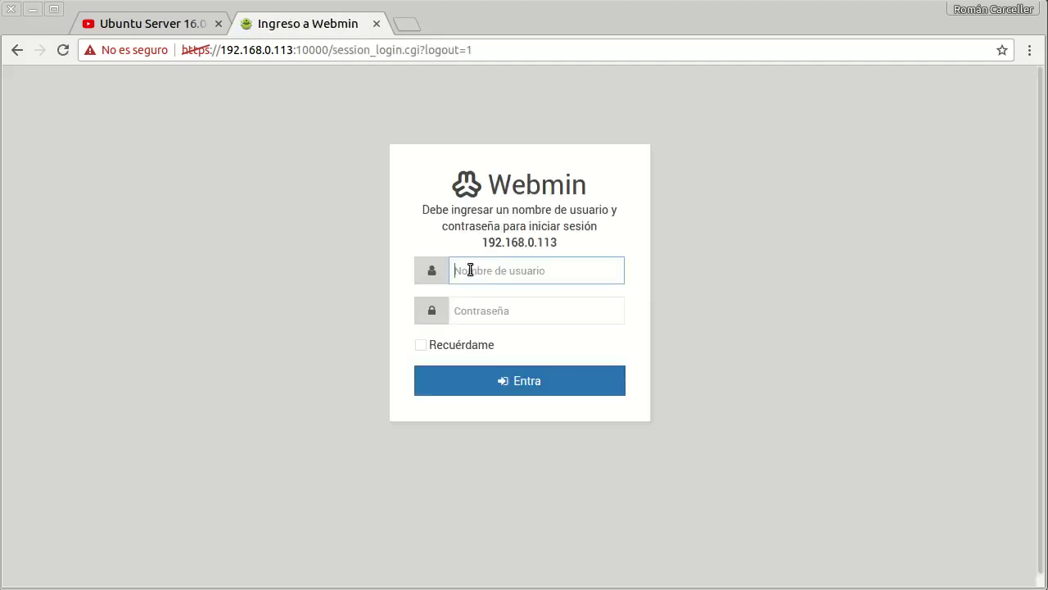
# Step: Sign in to Webmin with the admin username and password
pyautogui.write('admin01')
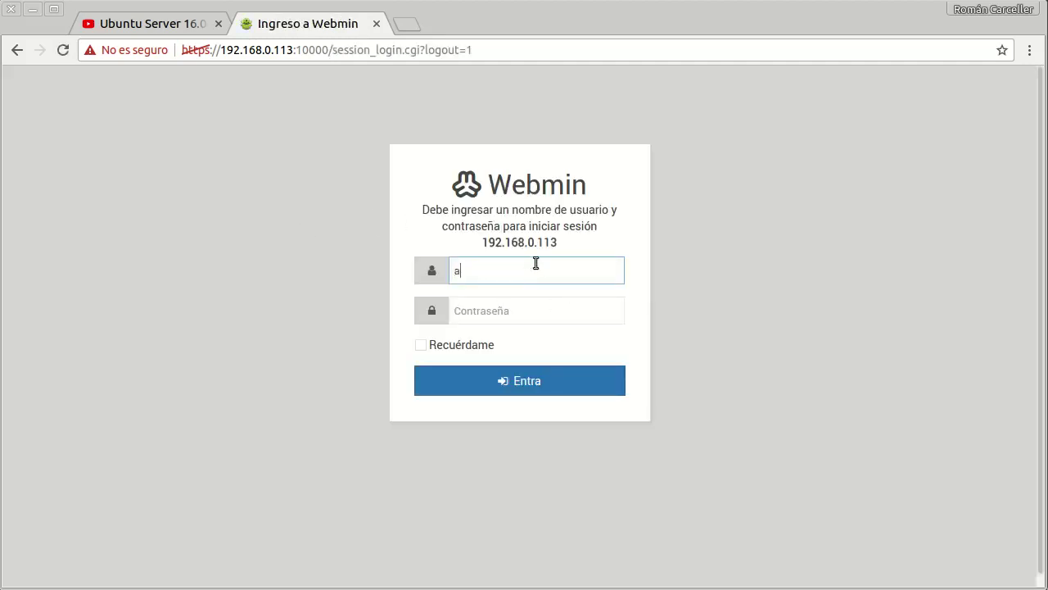
pyautogui.press('Tab')
pyautogui.write('••••••')
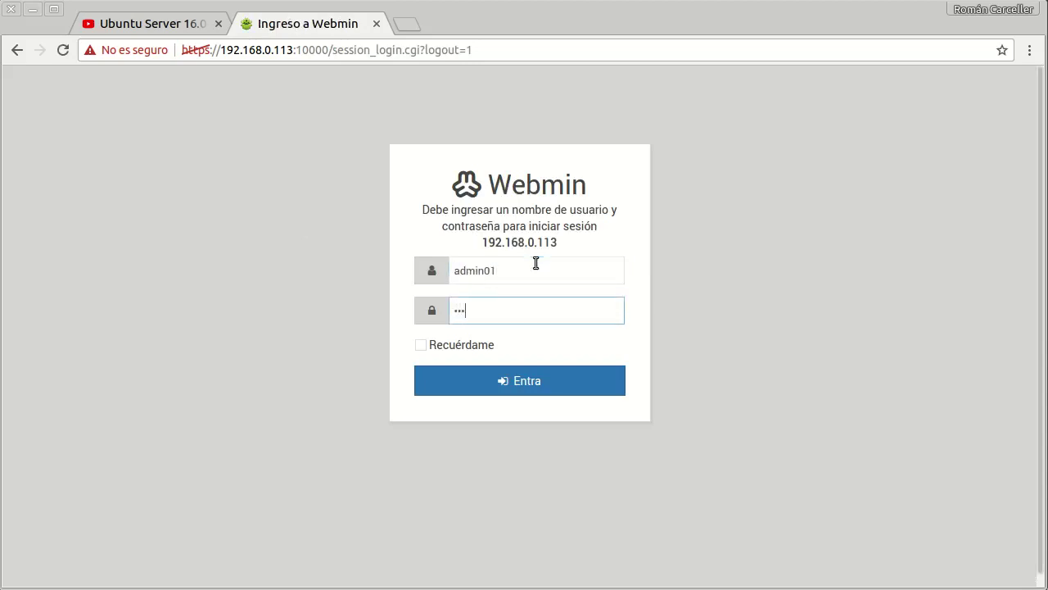
pyautogui.click(559, 366)
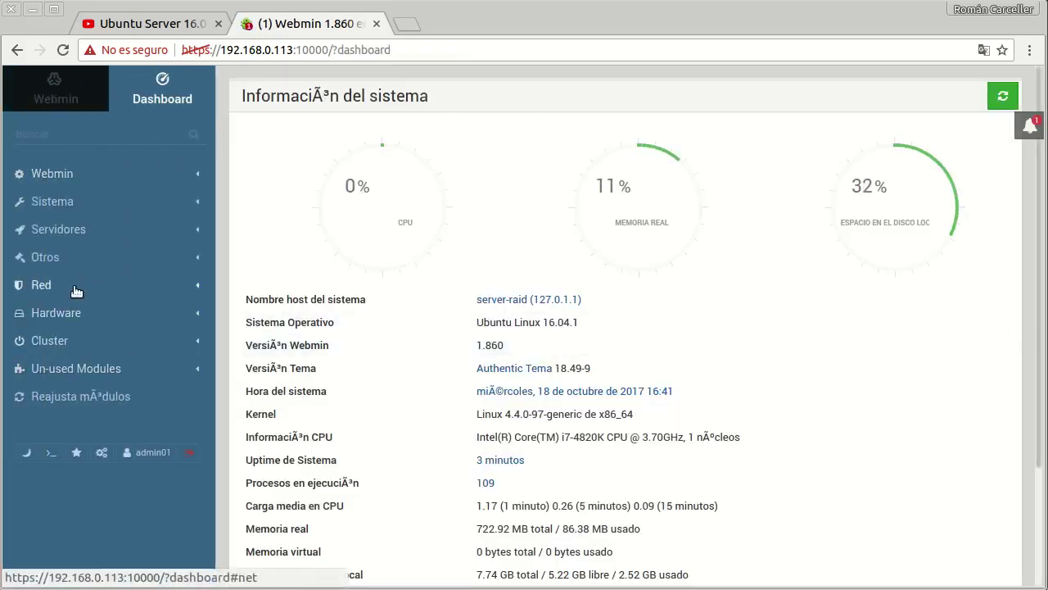
# Step: Open the RAID de Linux module from the Hardware group in the Webmin sidebar
pyautogui.click(56, 316)
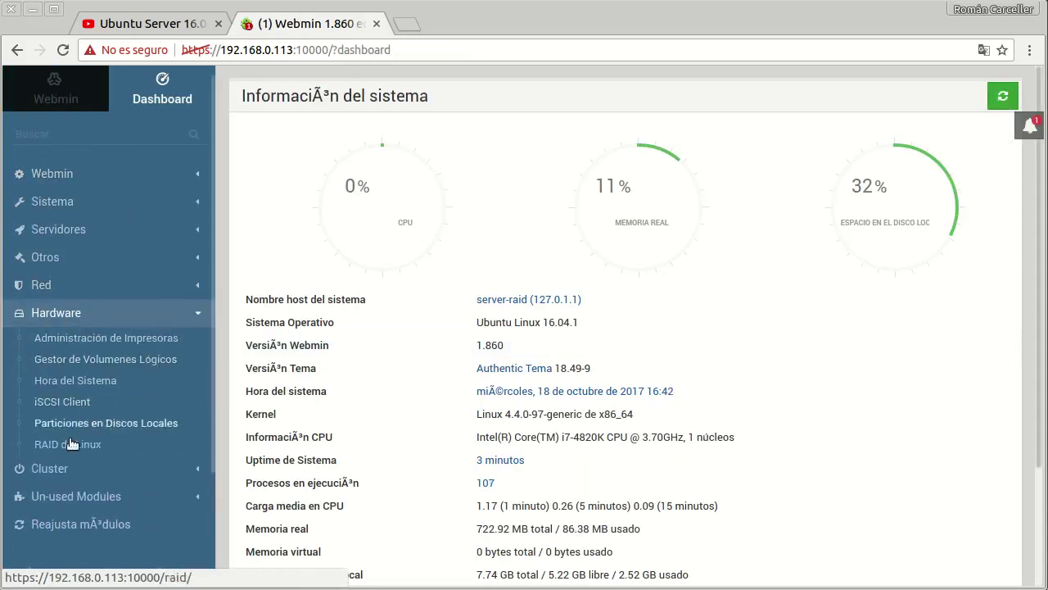
pyautogui.click(91, 449)
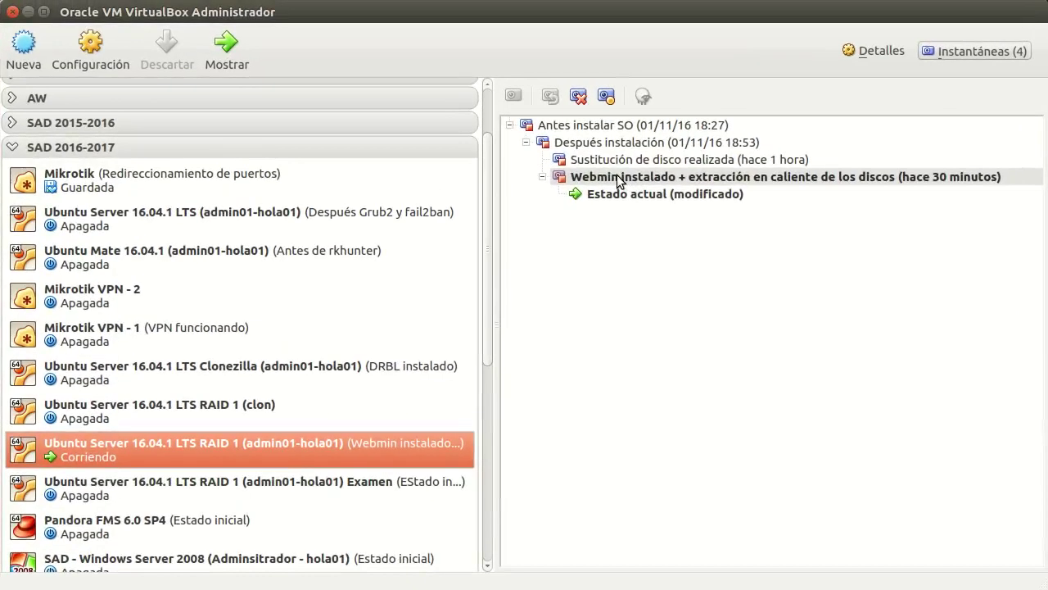
# Step: Remove the SATA port 0 disk from the VM's storage settings and save
pyautogui.click(882, 56)
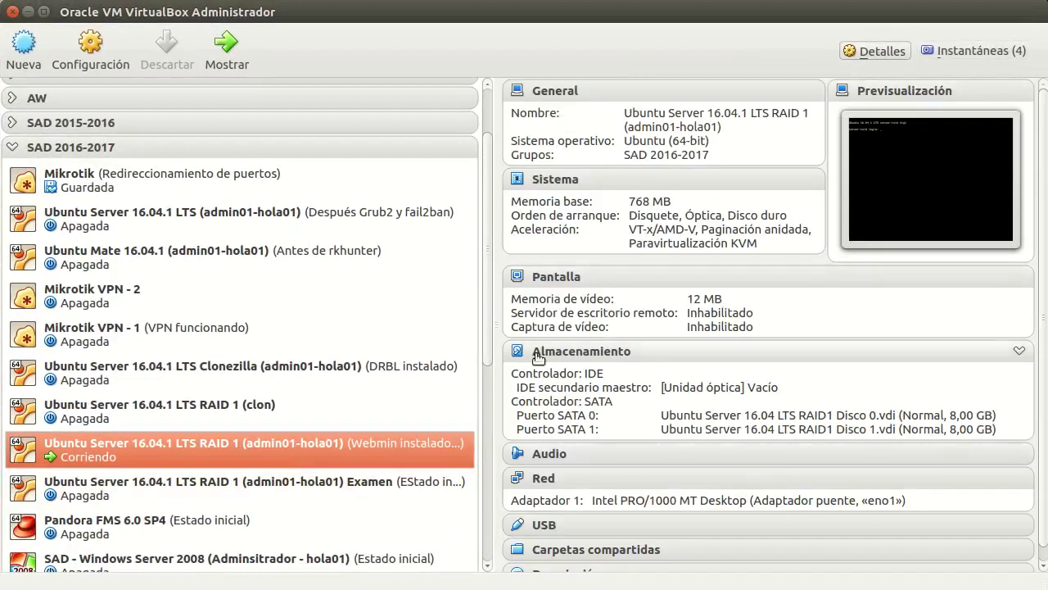
pyautogui.click(589, 356)
pyautogui.click(509, 241)
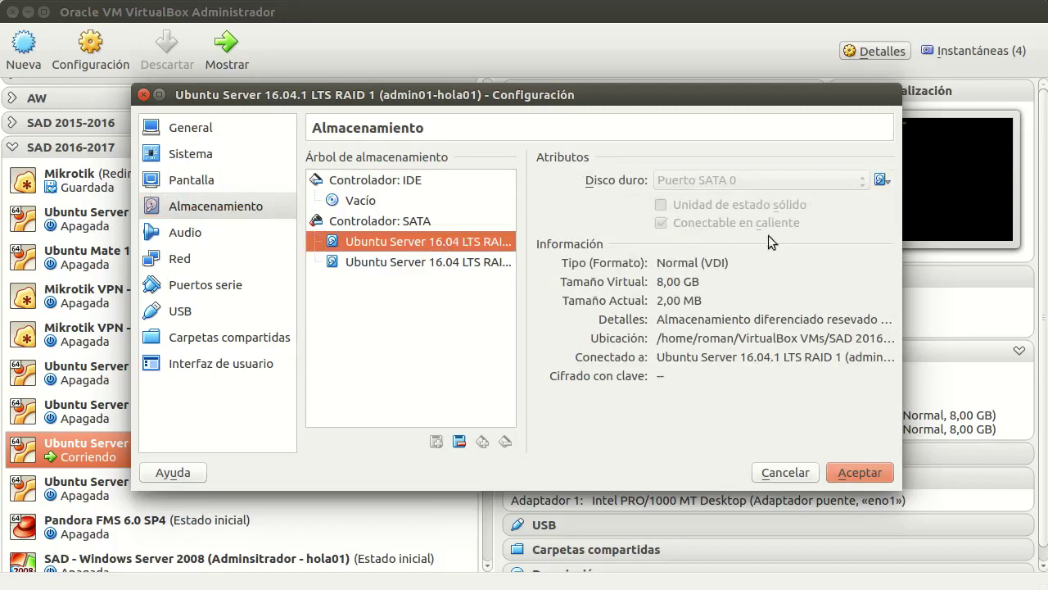
pyautogui.click(490, 261)
pyautogui.click(500, 244)
pyautogui.click(460, 444)
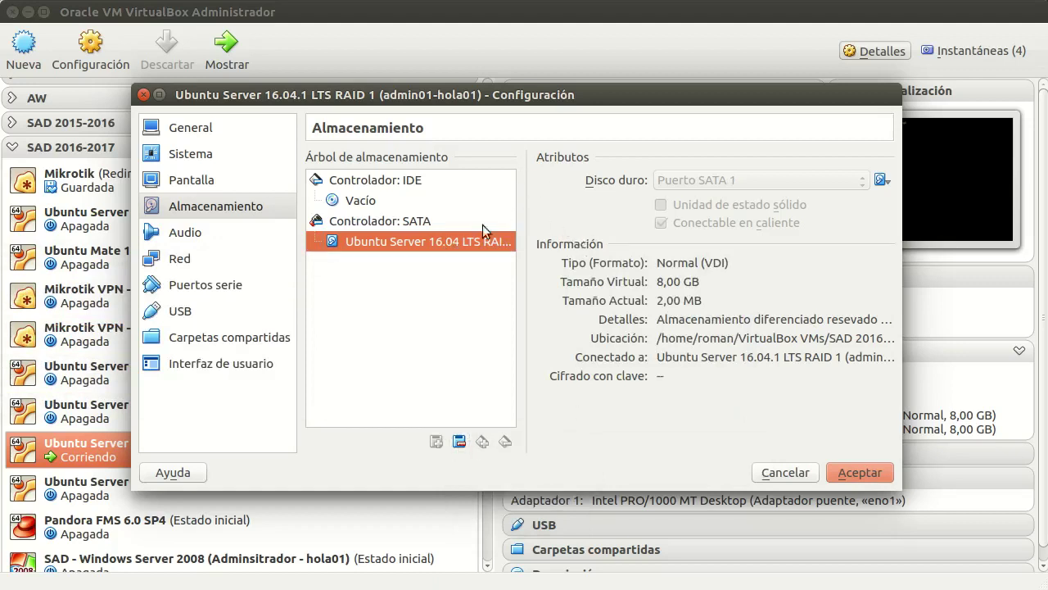
pyautogui.click(869, 474)
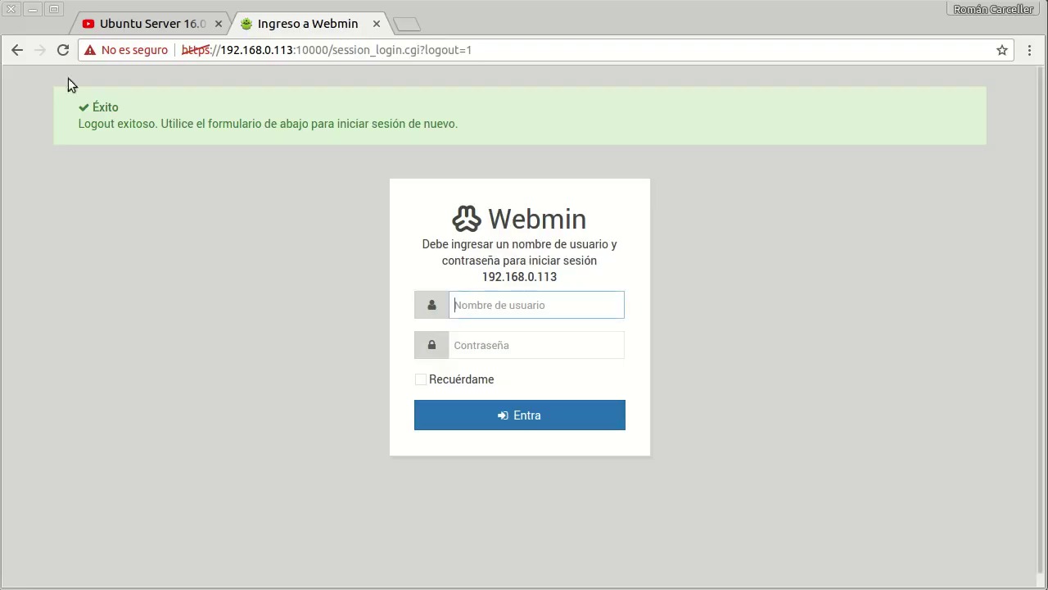
# Step: Log back in to Webmin with the admin username and password
pyautogui.write('admin01')
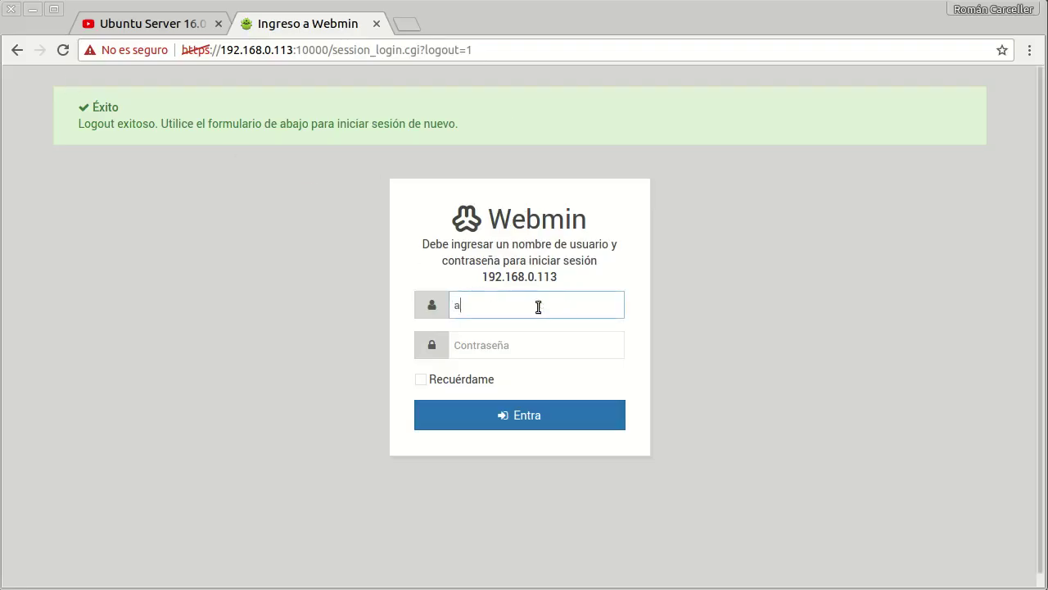
pyautogui.press('Tab')
pyautogui.write('******')
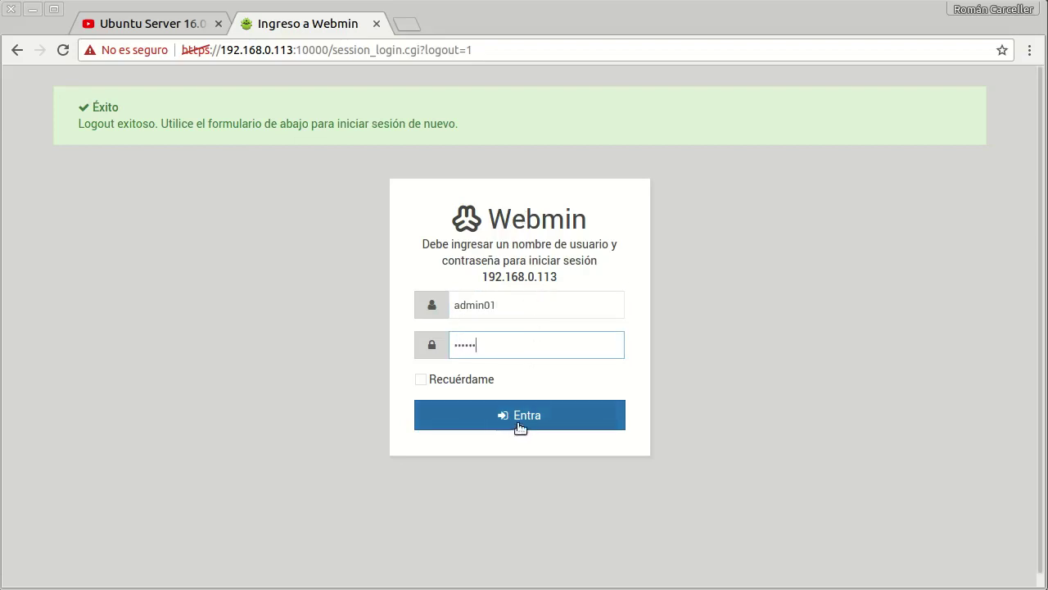
pyautogui.click(518, 422)
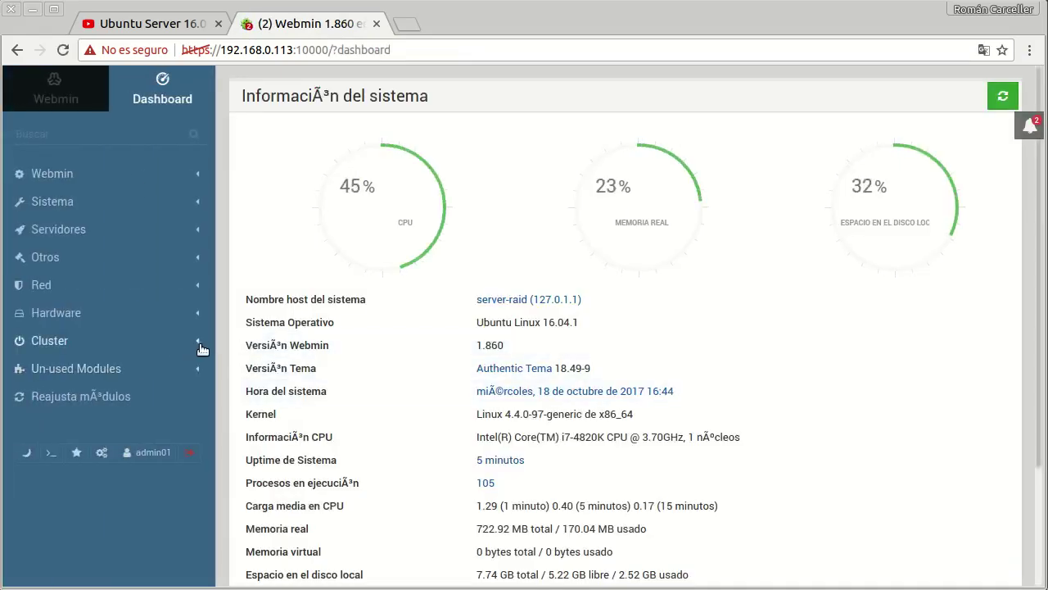
# Step: Check /dev/md0 on RAID de Linux: active, degraded with only /dev/sdb1
pyautogui.click(203, 319)
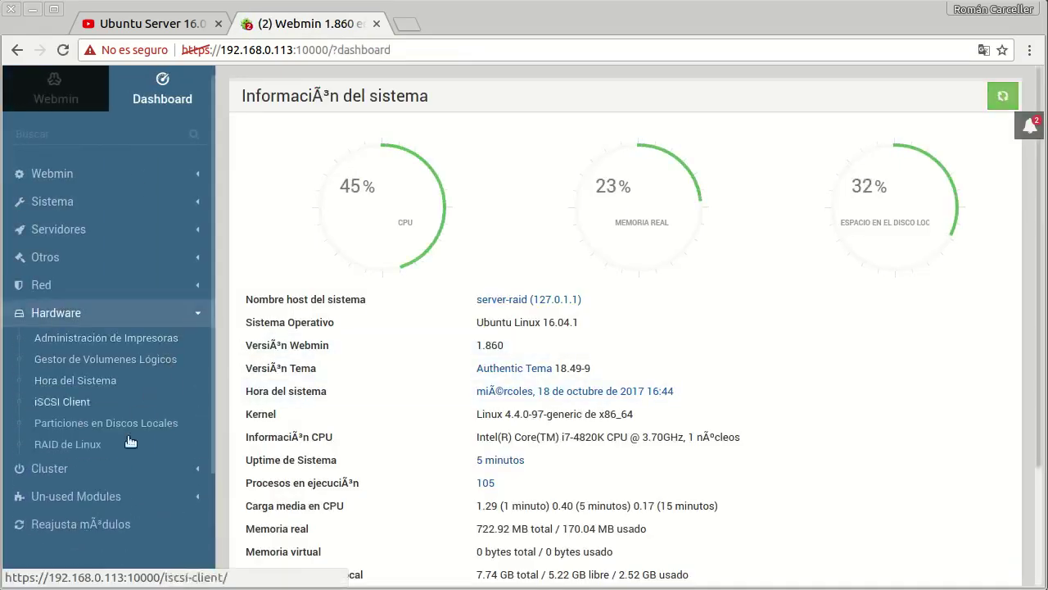
pyautogui.click(69, 445)
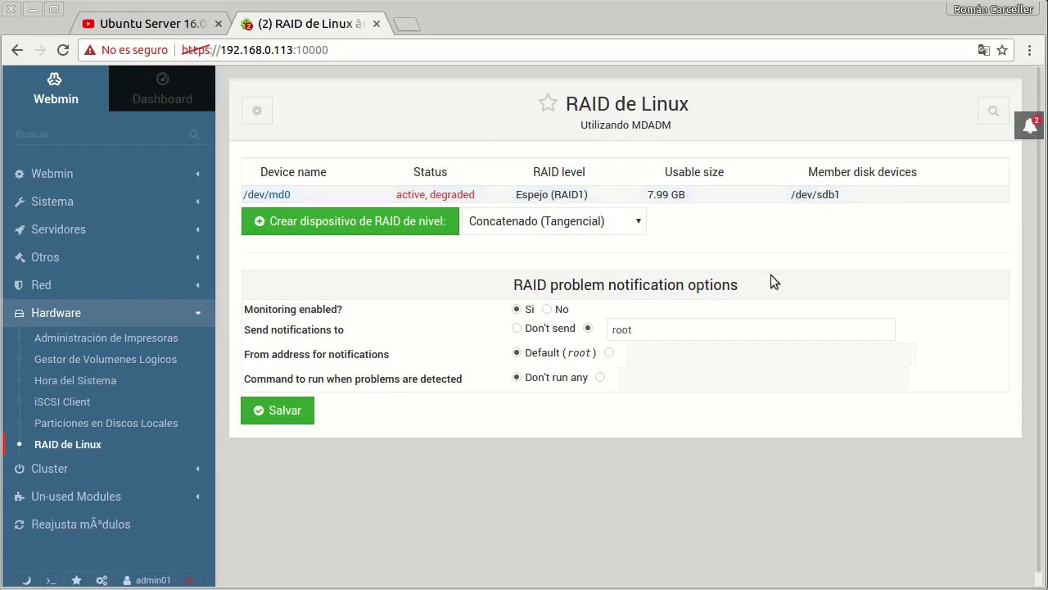
pyautogui.hotkey('alt', 'Tab')
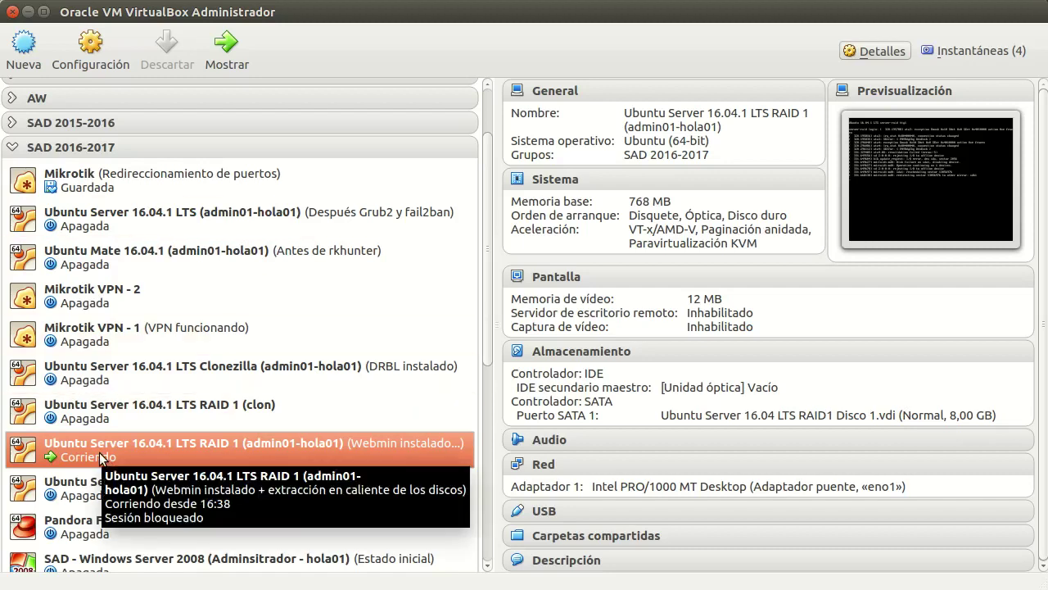
# Step: Start creating a new dynamically allocated VDI hard disk on the VM's SATA controller
pyautogui.click(616, 358)
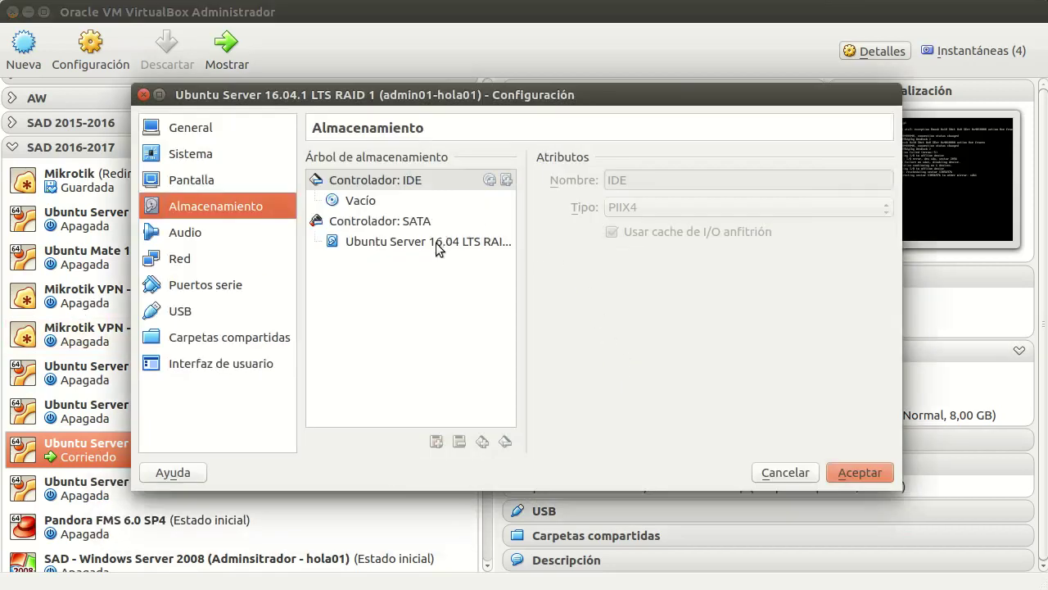
pyautogui.click(404, 224)
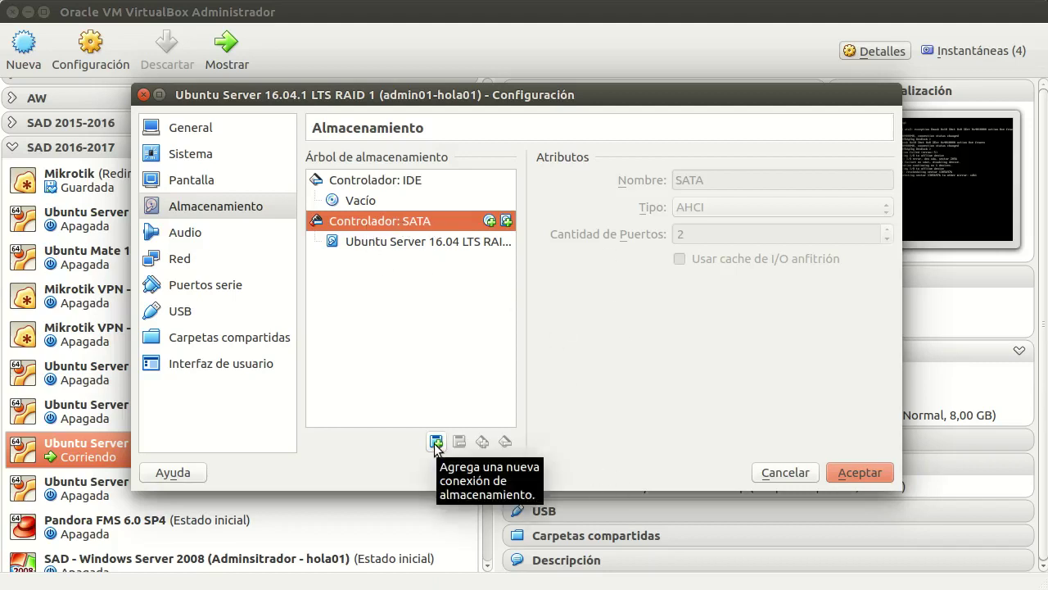
pyautogui.click(435, 443)
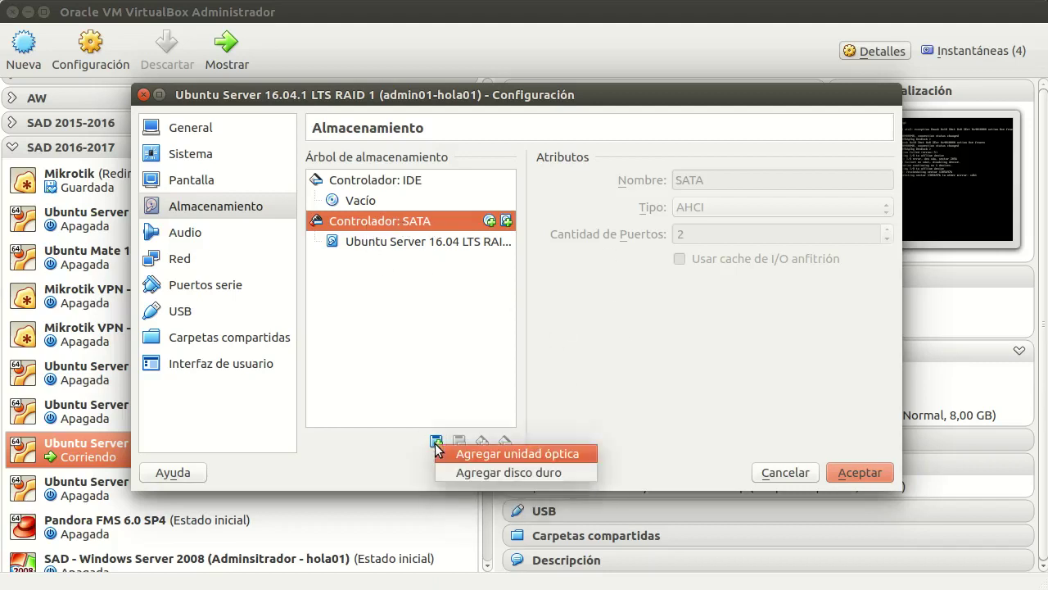
pyautogui.click(514, 474)
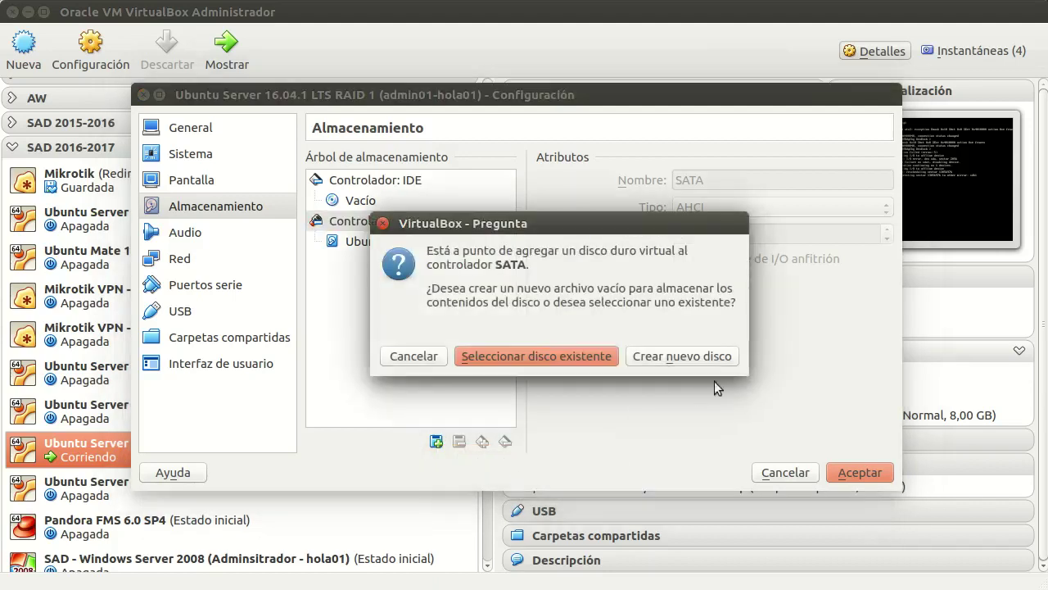
pyautogui.click(710, 356)
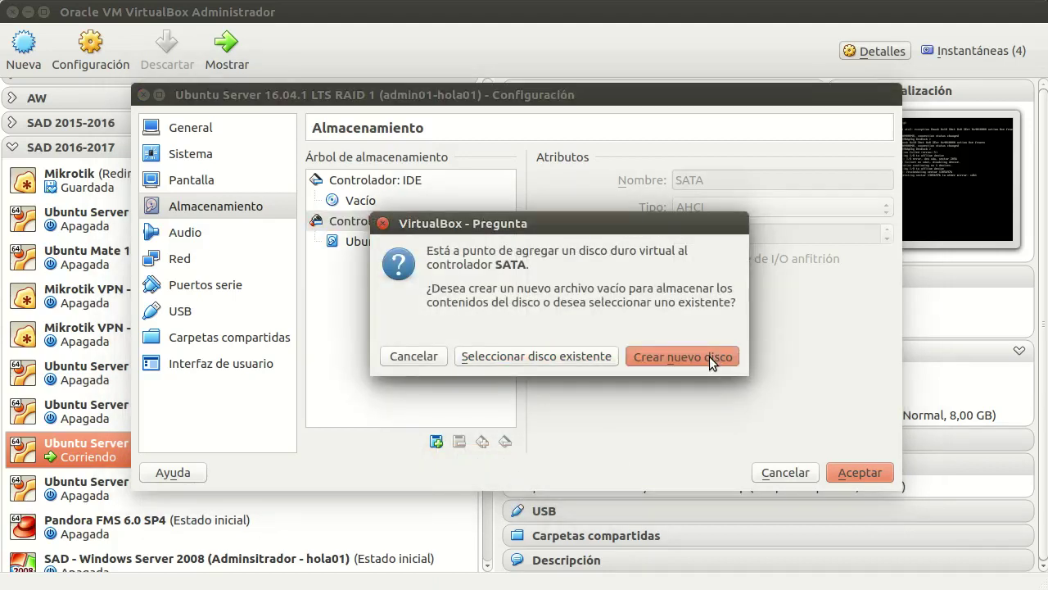
pyautogui.click(709, 458)
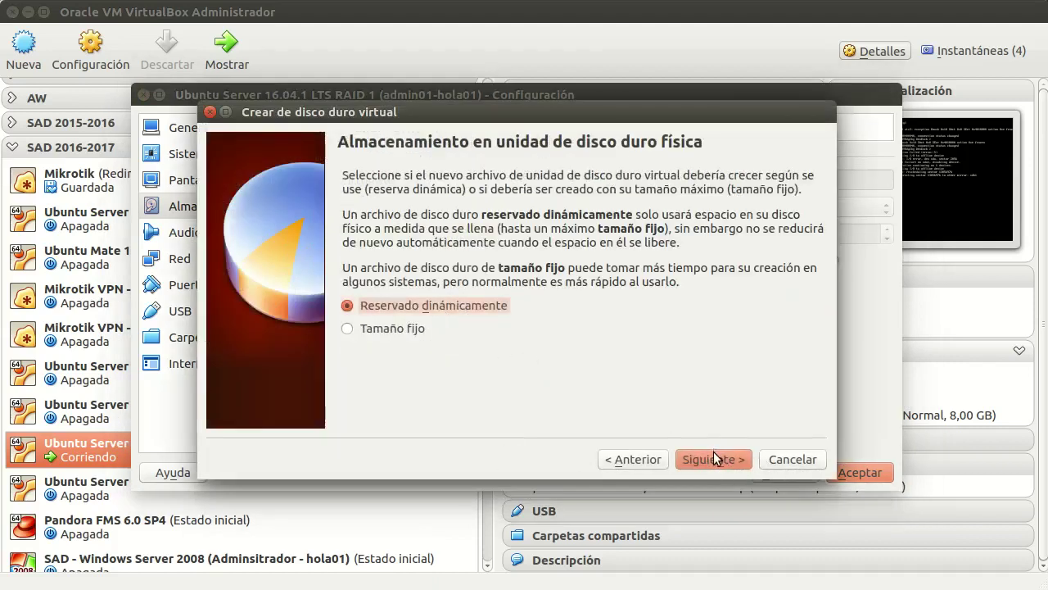
pyautogui.click(713, 452)
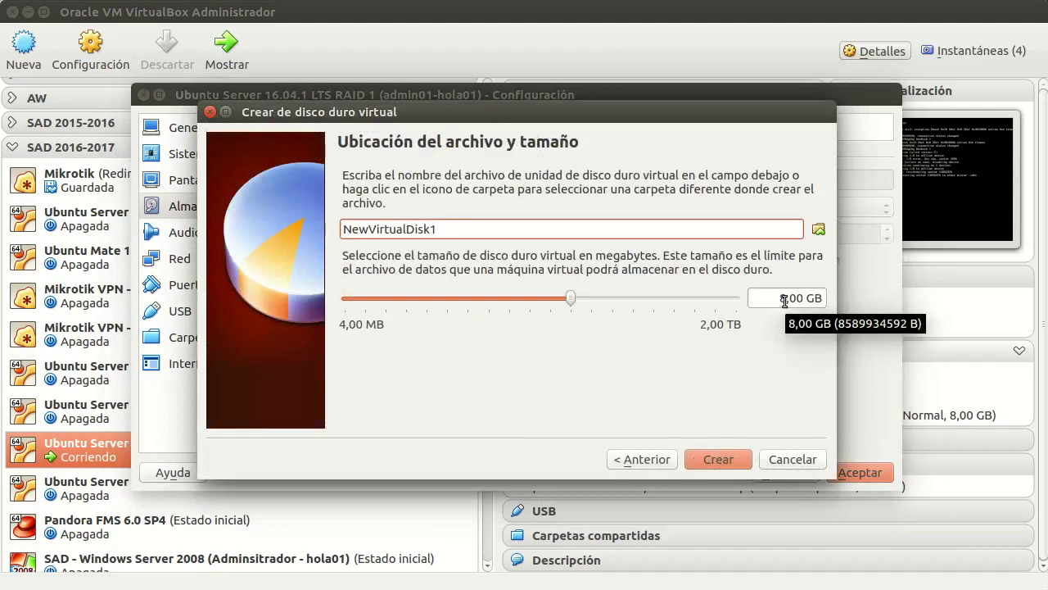
# Step: Name the disk NuevoDiscoParaRAID, create it at 8 GB, and save the storage settings
pyautogui.moveTo(486, 229); pyautogui.dragTo(286, 223)
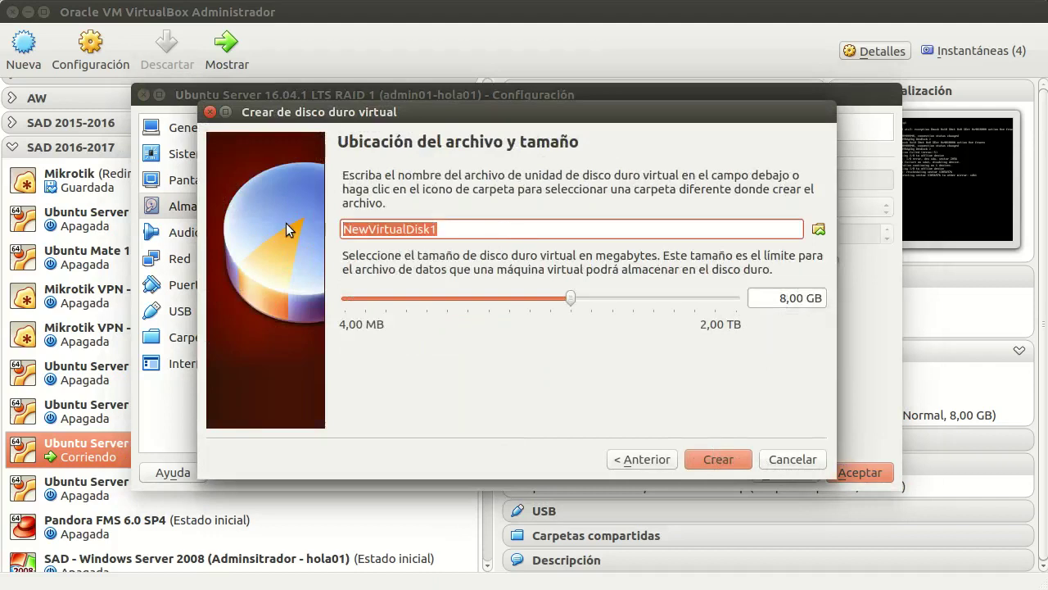
pyautogui.write('Nuevo D')
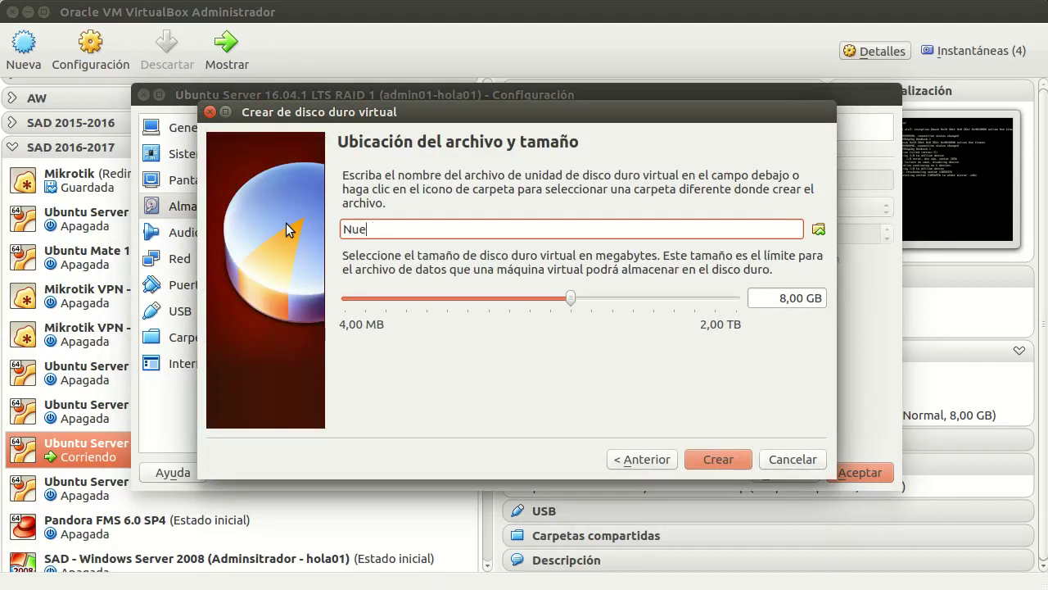
pyautogui.press('BackSpace')
pyautogui.press('BackSpace')
pyautogui.write('DiscoPAraRAID')
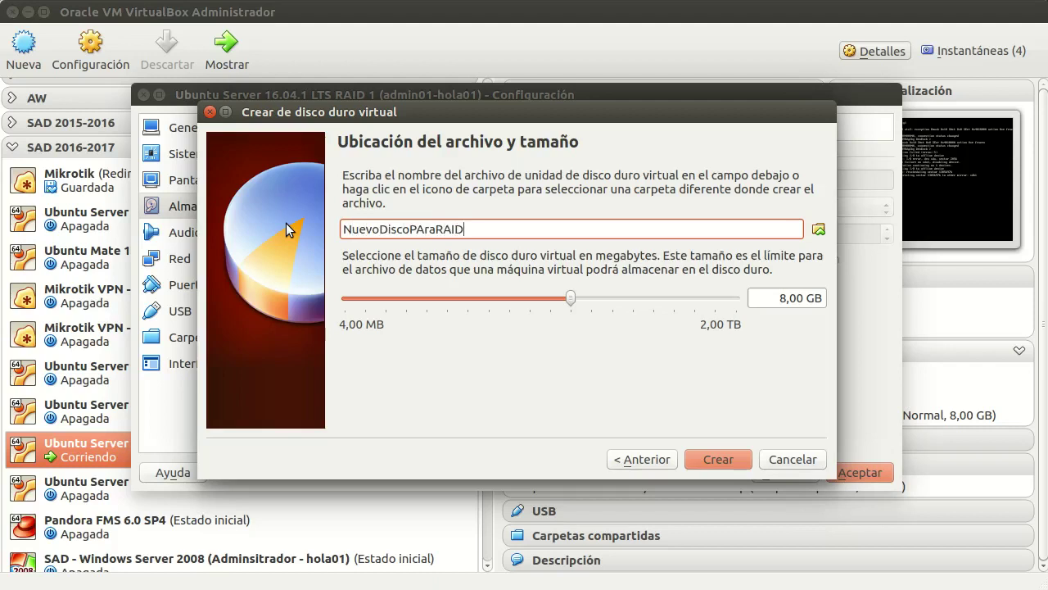
pyautogui.press('Left')
pyautogui.press('Left')
pyautogui.press('Left')
pyautogui.press('Left')
pyautogui.press('Left')
pyautogui.press('Left')
pyautogui.press('BackSpace')
pyautogui.write('a')
pyautogui.click(737, 458)
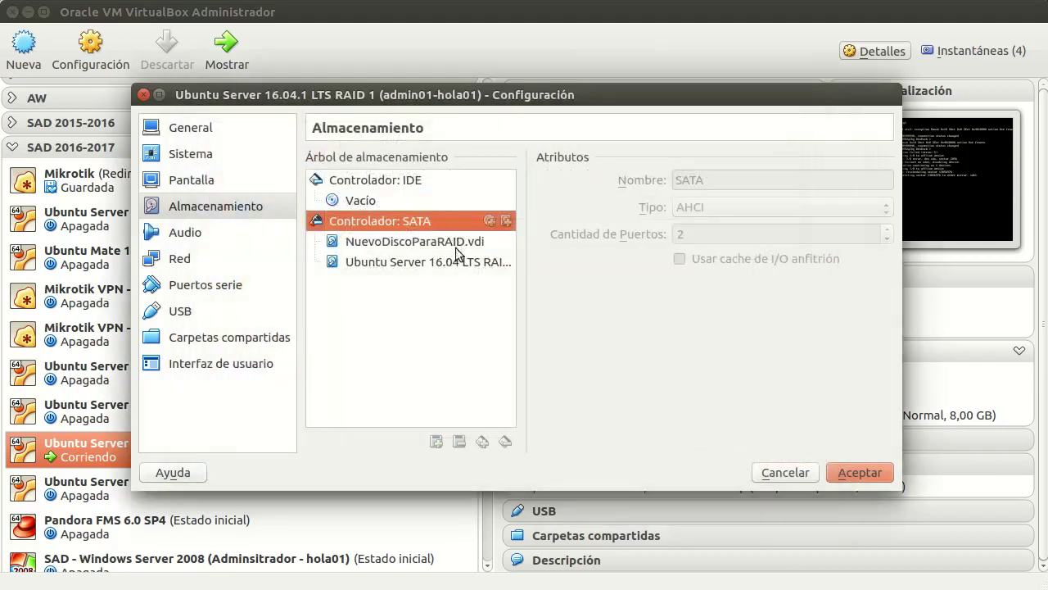
pyautogui.click(857, 473)
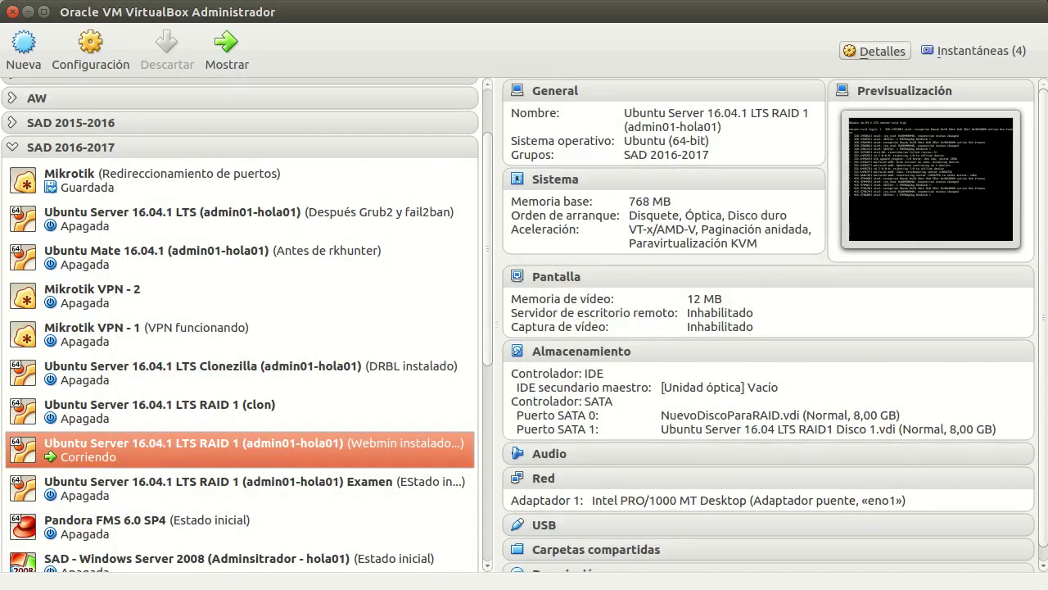
# Step: Add SATA dispositivo C to /dev/md0 and return to the RAID devices list
pyautogui.hotkey('alt', 'Tab')
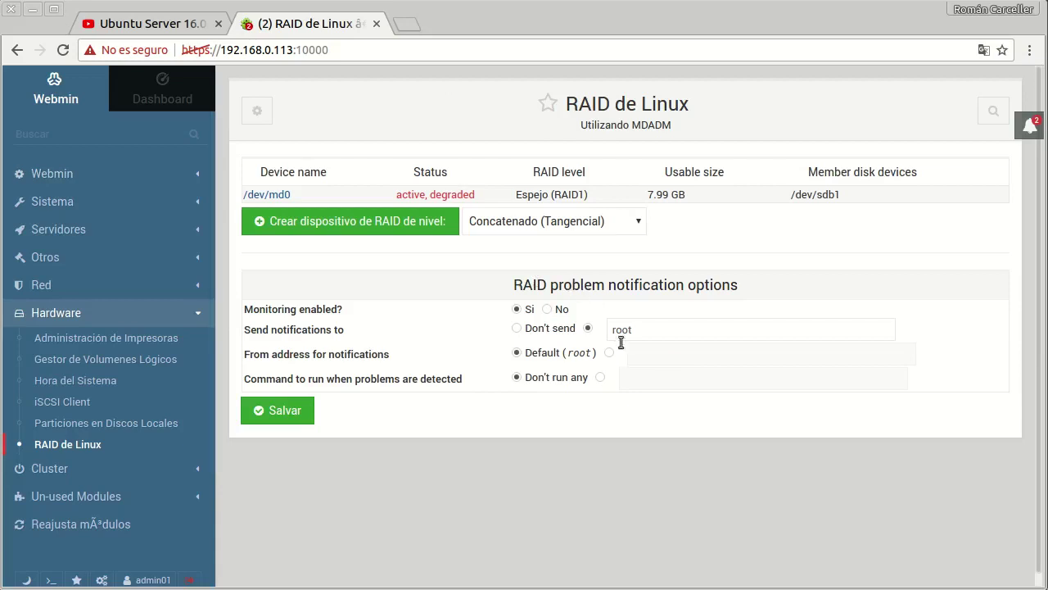
pyautogui.click(86, 451)
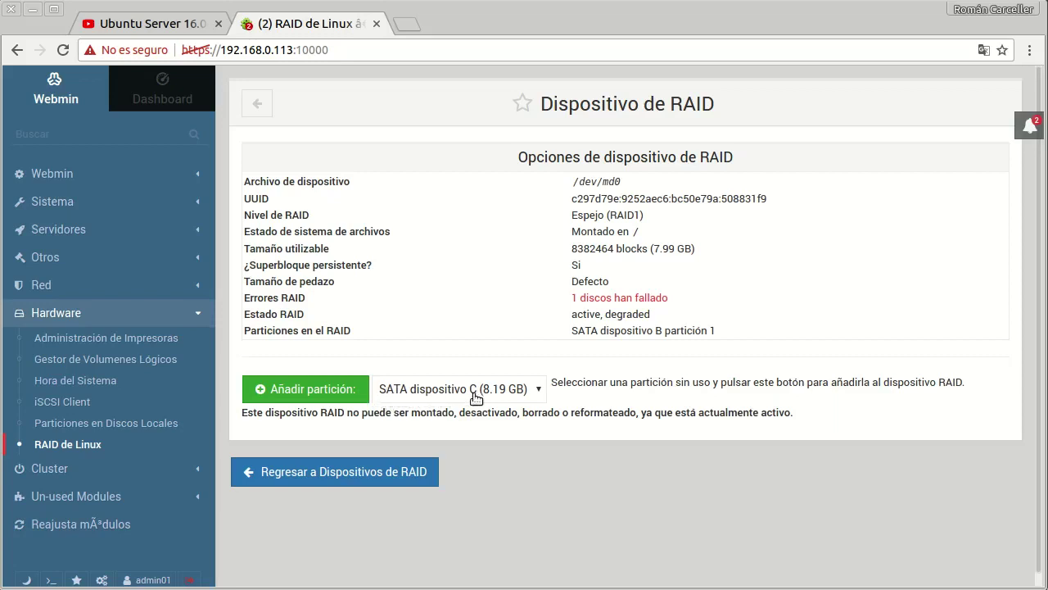
pyautogui.click(544, 393)
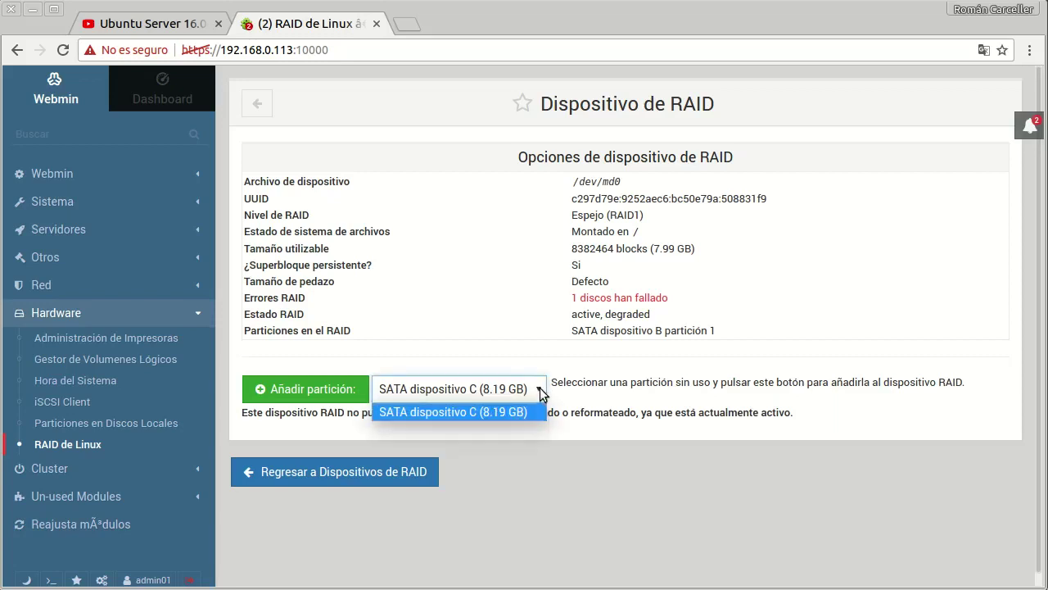
pyautogui.click(511, 390)
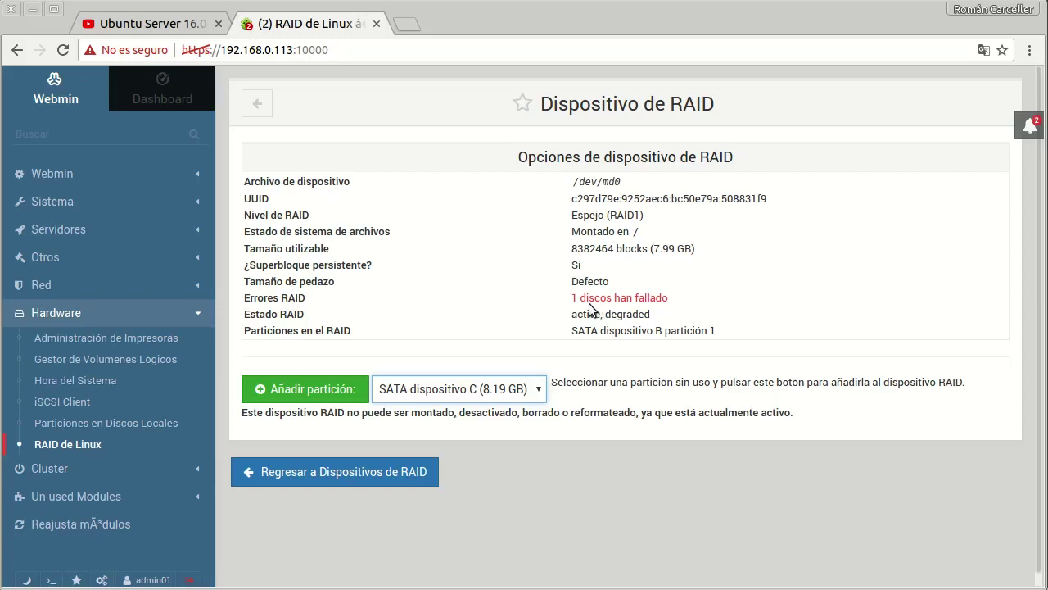
pyautogui.click(328, 391)
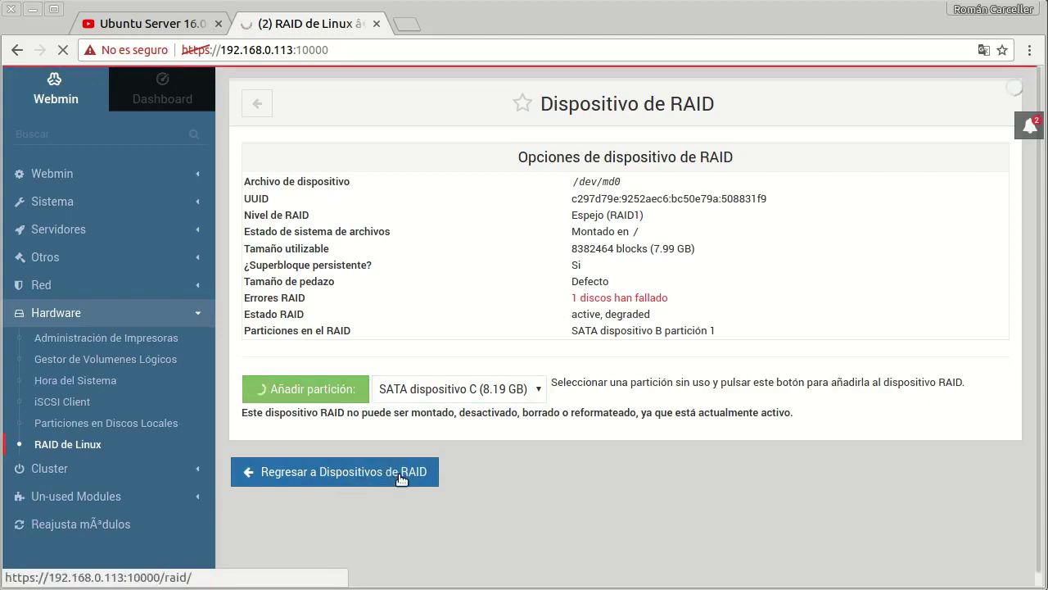
pyautogui.click(362, 473)
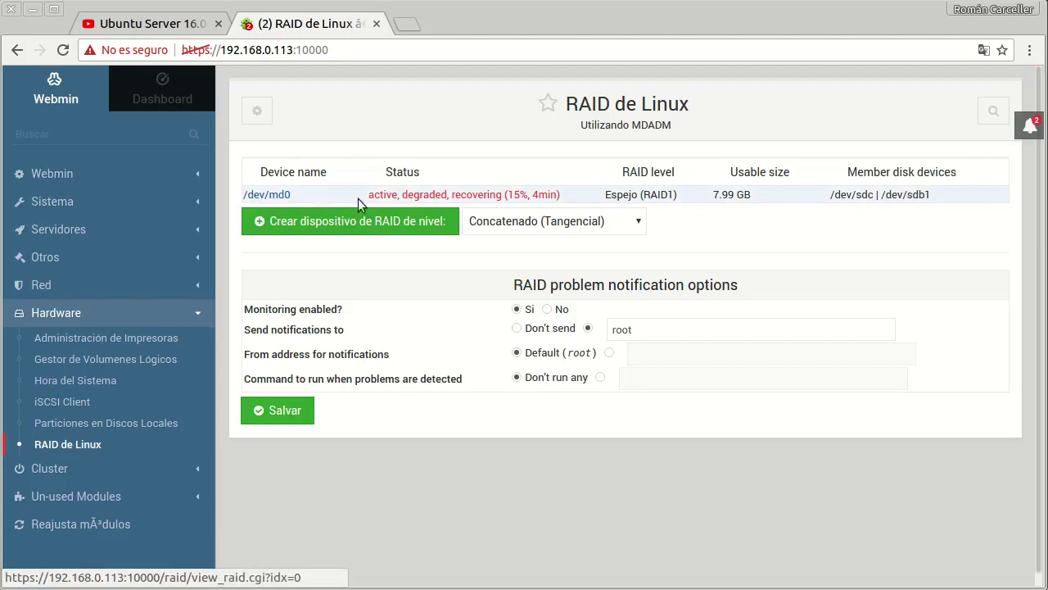
# Step: Reload Webmin and reopen RAID de Linux to see /dev/md0's rebuild at 76%
pyautogui.moveTo(506, 195); pyautogui.dragTo(529, 195)
pyautogui.click(578, 204)
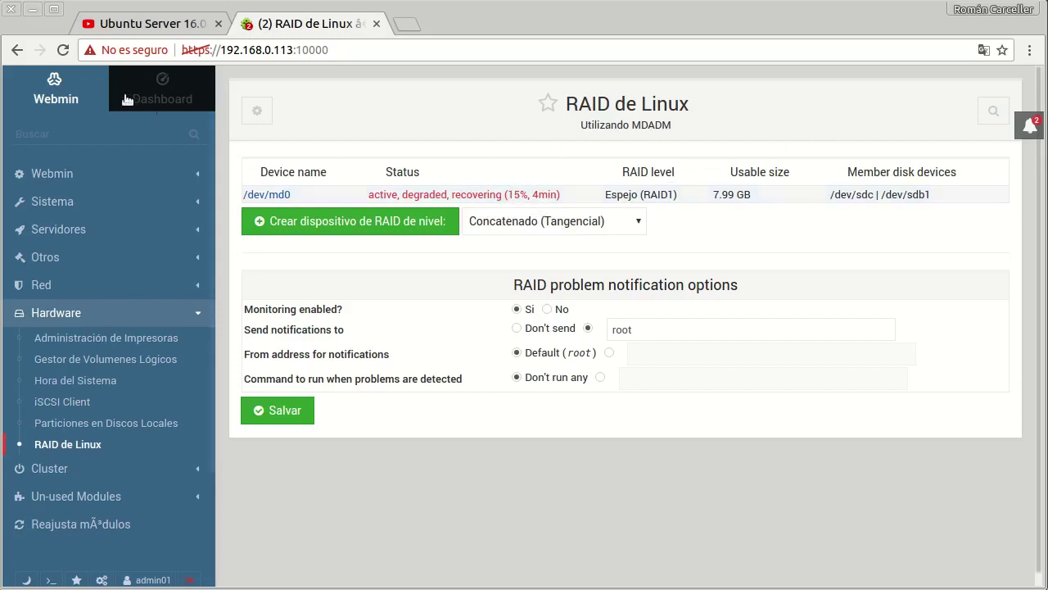
pyautogui.click(61, 59)
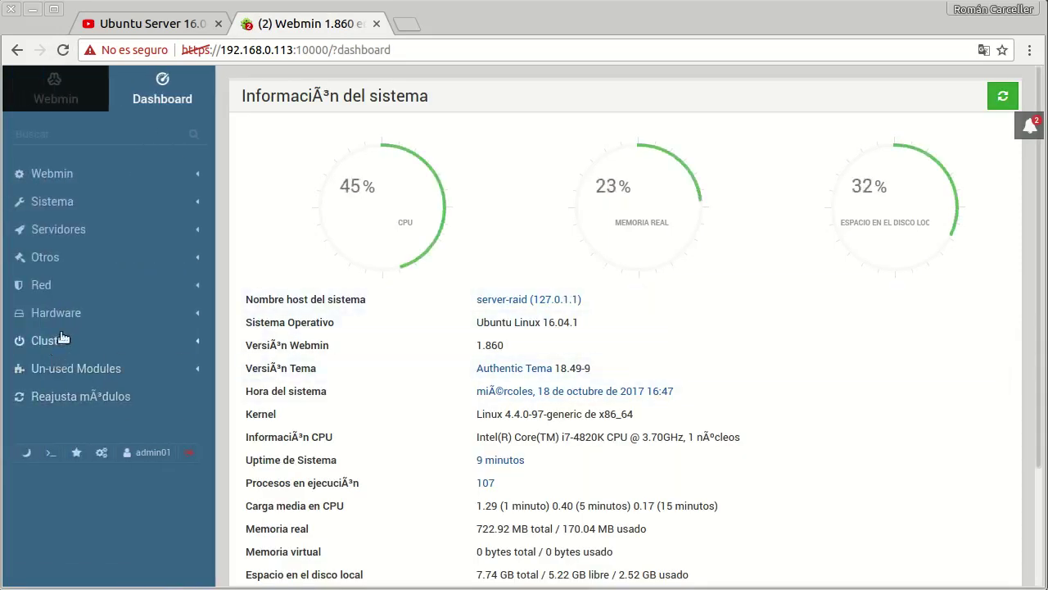
pyautogui.click(67, 312)
pyautogui.click(74, 447)
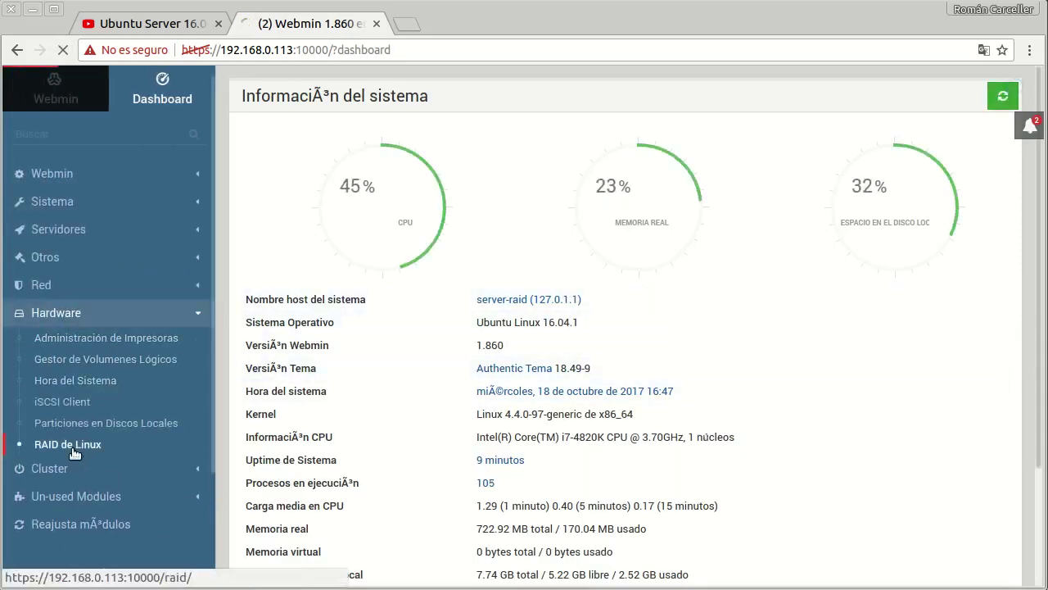